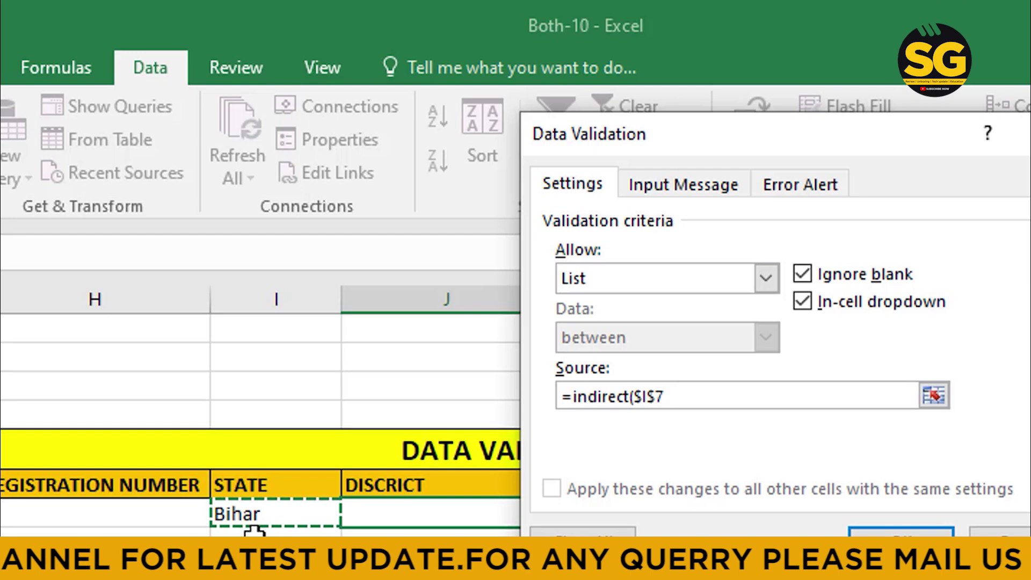
- Apply the list validation with source =indirect($I$7) to the DISCRICT cell and choose Pashchim_Champaran from its dropdown
{"action": "key", "text": "Return"}
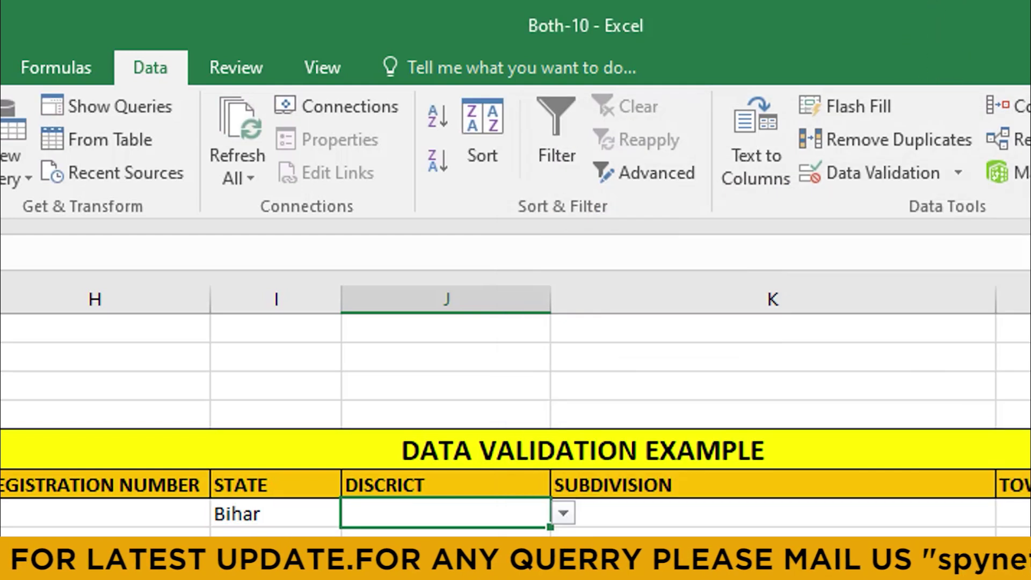
{"action": "left_click", "coordinate": [276, 519]}
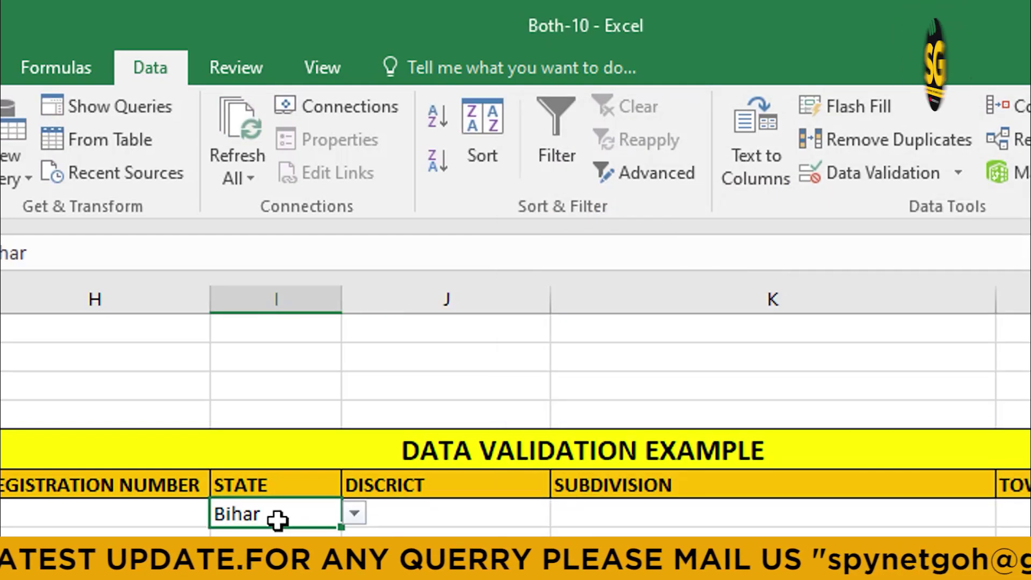
{"action": "left_click", "coordinate": [460, 514]}
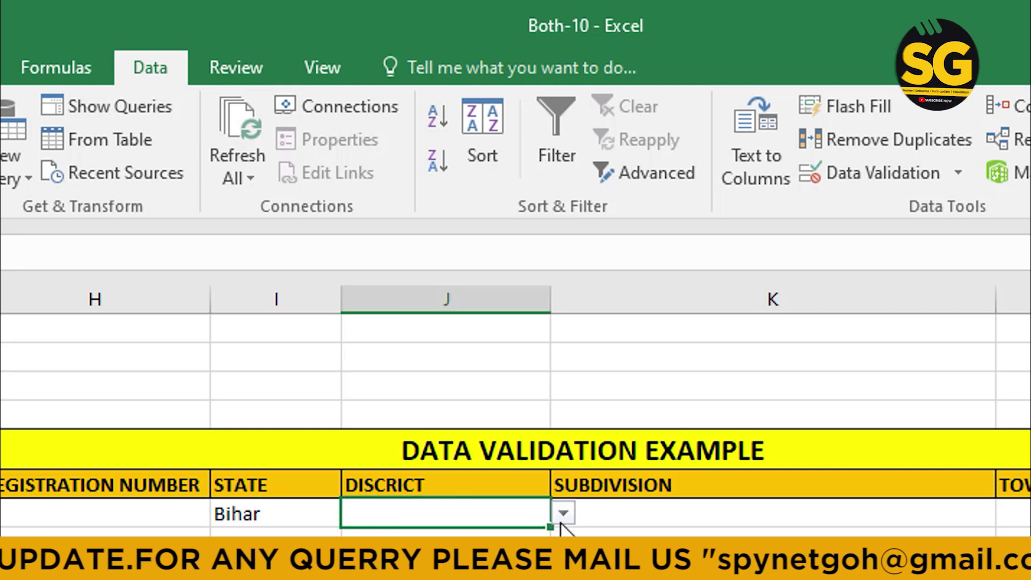
{"action": "left_click", "coordinate": [569, 505]}
{"action": "left_click", "coordinate": [527, 517]}
{"action": "left_click", "coordinate": [563, 515]}
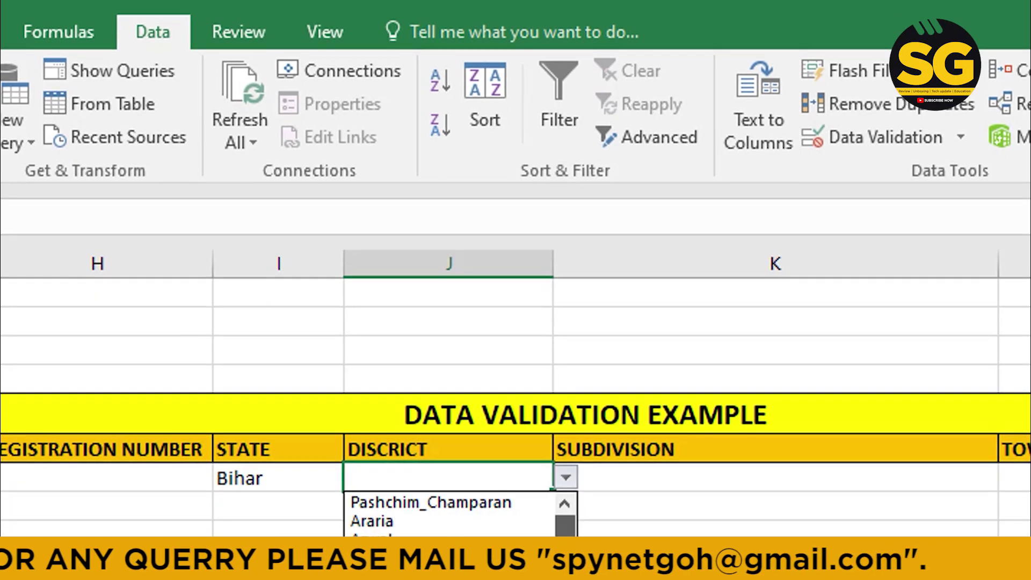
{"action": "left_click_drag", "start_coordinate": [568, 553], "coordinate": [585, 208]}
{"action": "left_click", "coordinate": [533, 217]}
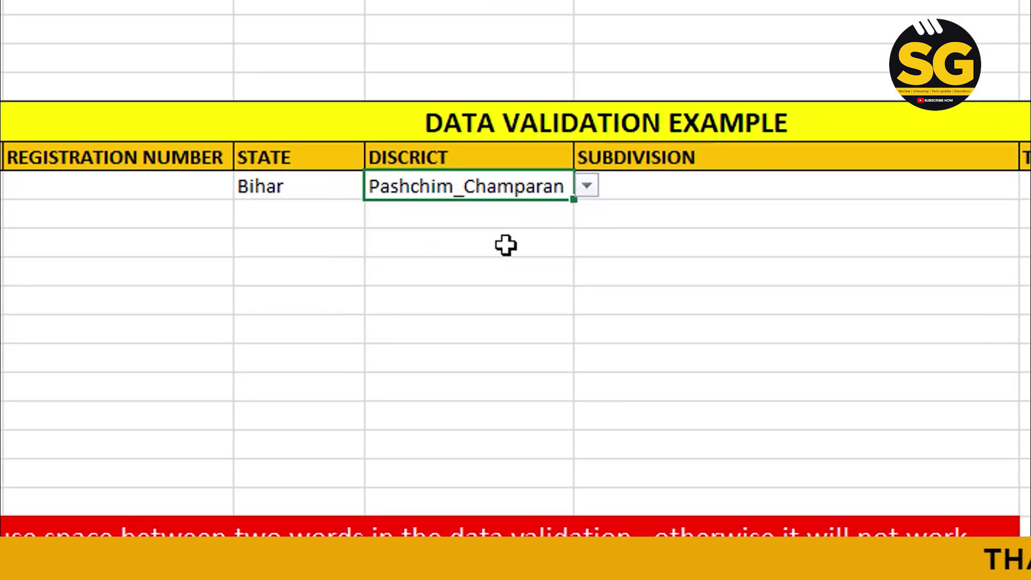
{"action": "left_click", "coordinate": [718, 264]}
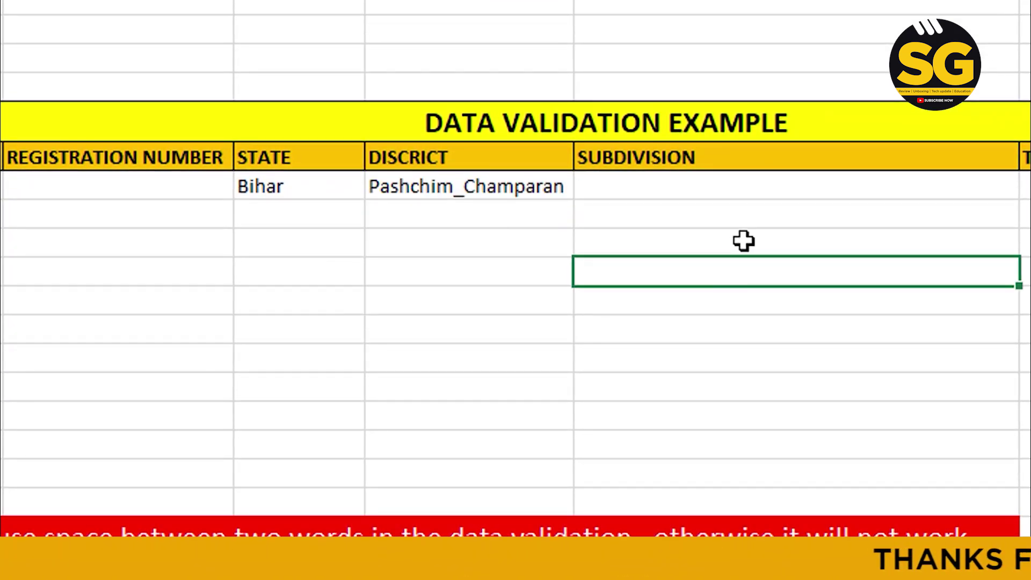
- Create named ranges from the top row of A1:O25 on the Disctrict wise details sheet
{"action": "left_click", "coordinate": [446, 187]}
{"action": "left_click", "coordinate": [724, 198]}
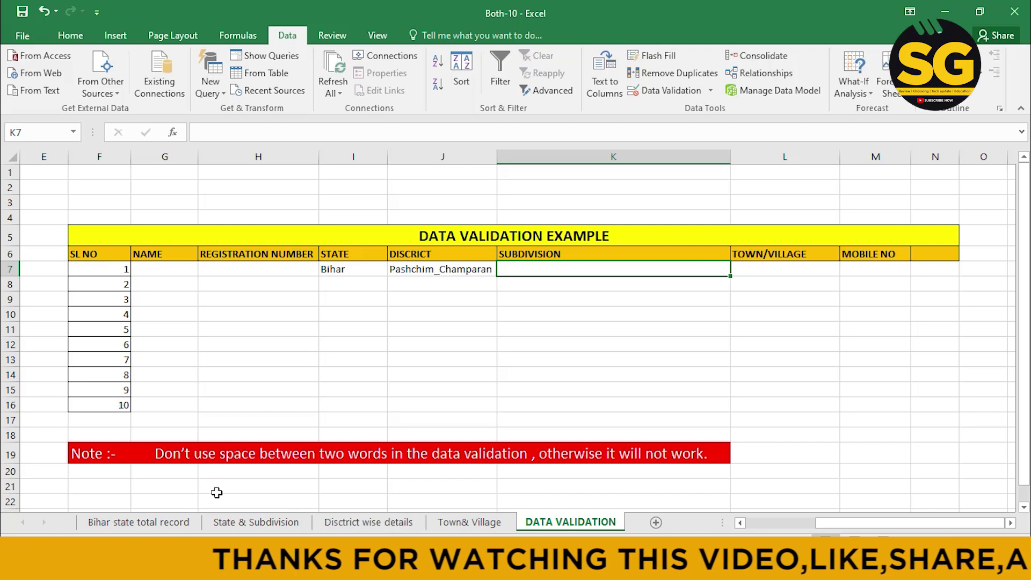
{"action": "left_click", "coordinate": [407, 524]}
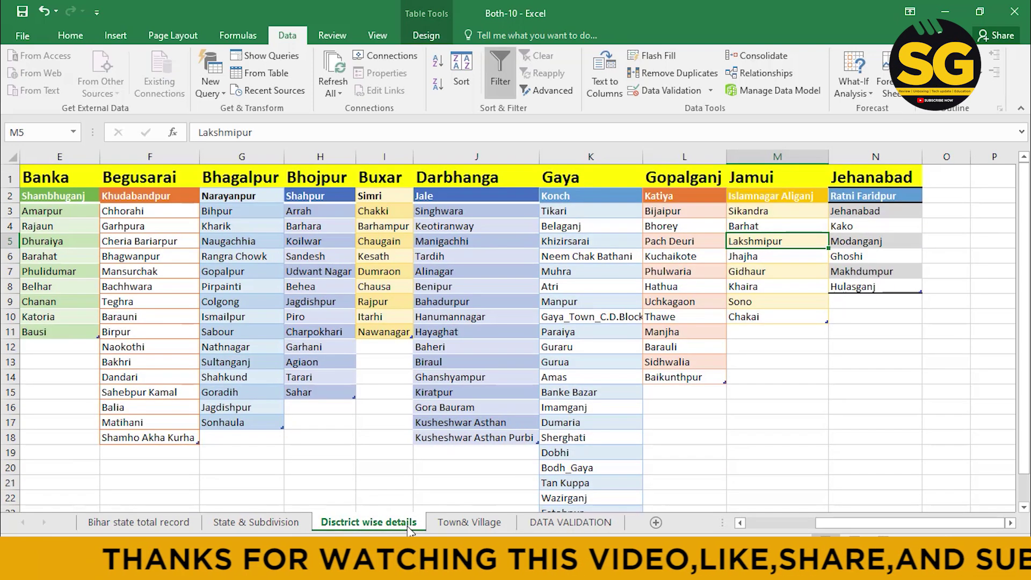
{"action": "left_click", "coordinate": [458, 287]}
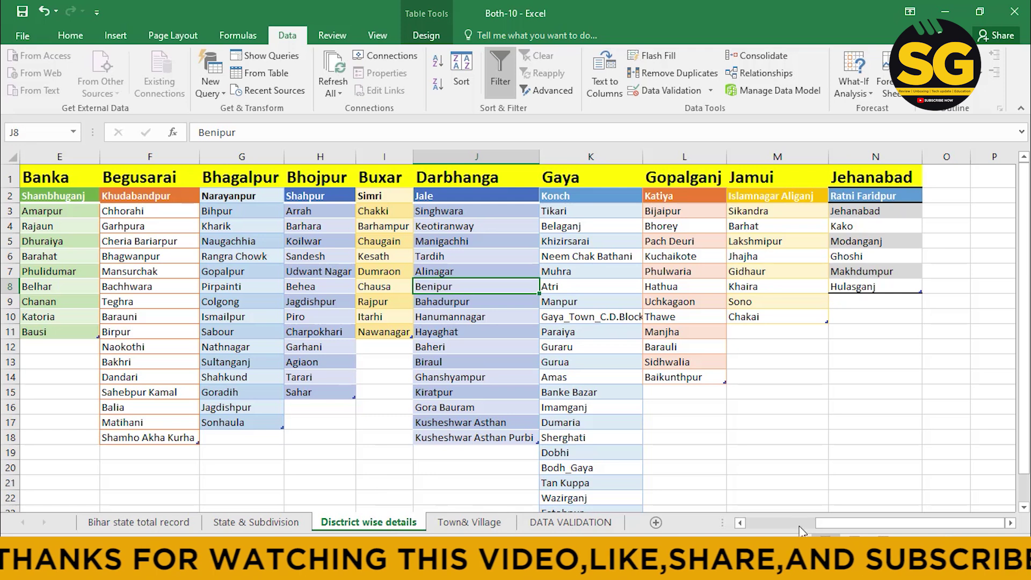
{"action": "mouse_move", "coordinate": [846, 524]}
{"action": "left_mouse_down"}
{"action": "mouse_move", "coordinate": [806, 524]}
{"action": "mouse_move", "coordinate": [962, 520]}
{"action": "mouse_move", "coordinate": [854, 523]}
{"action": "left_mouse_up"}
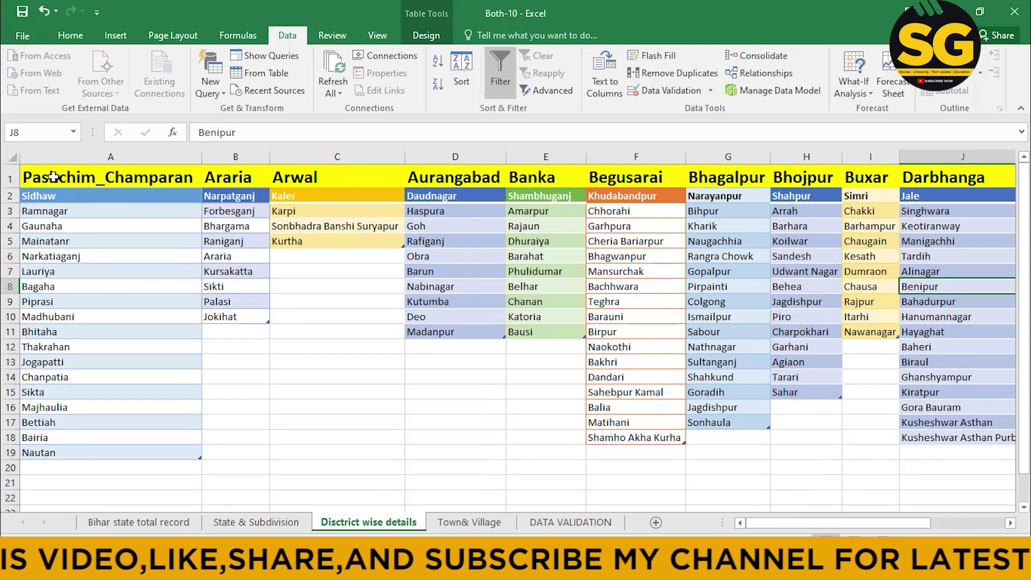
{"action": "left_click_drag", "start_coordinate": [54, 177], "coordinate": [670, 276]}
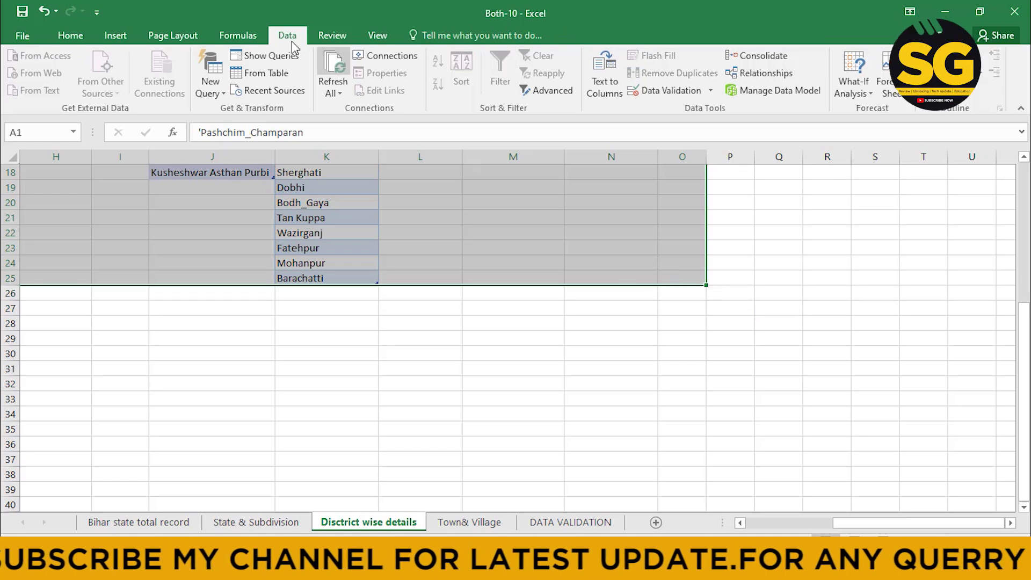
{"action": "left_click", "coordinate": [257, 42]}
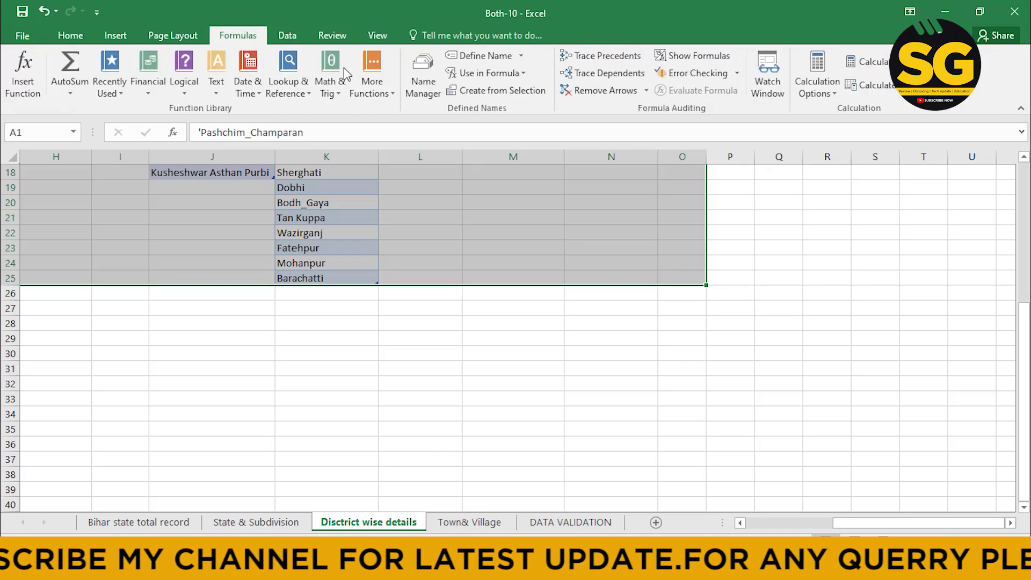
{"action": "left_click", "coordinate": [491, 93]}
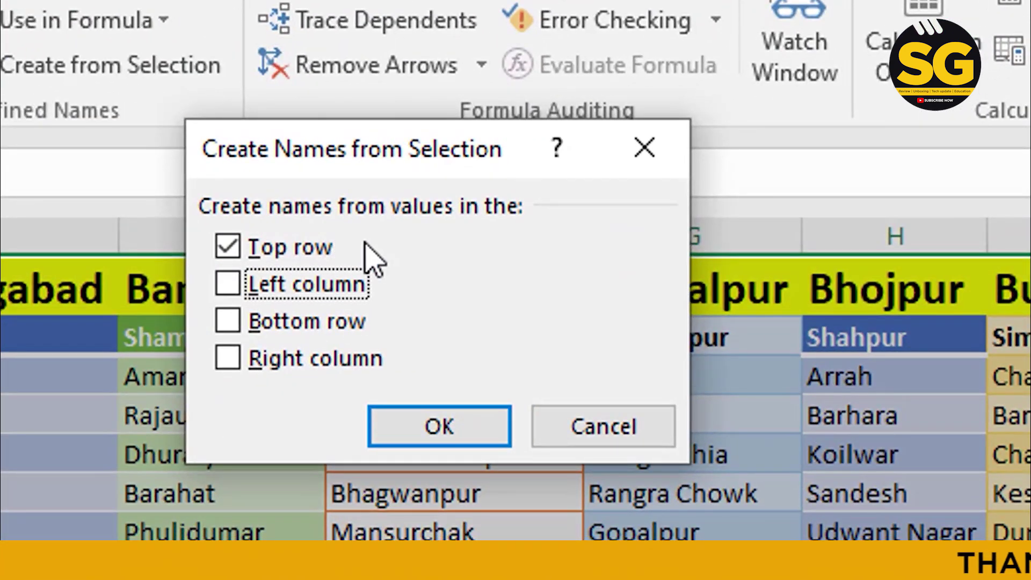
{"action": "left_click", "coordinate": [483, 436]}
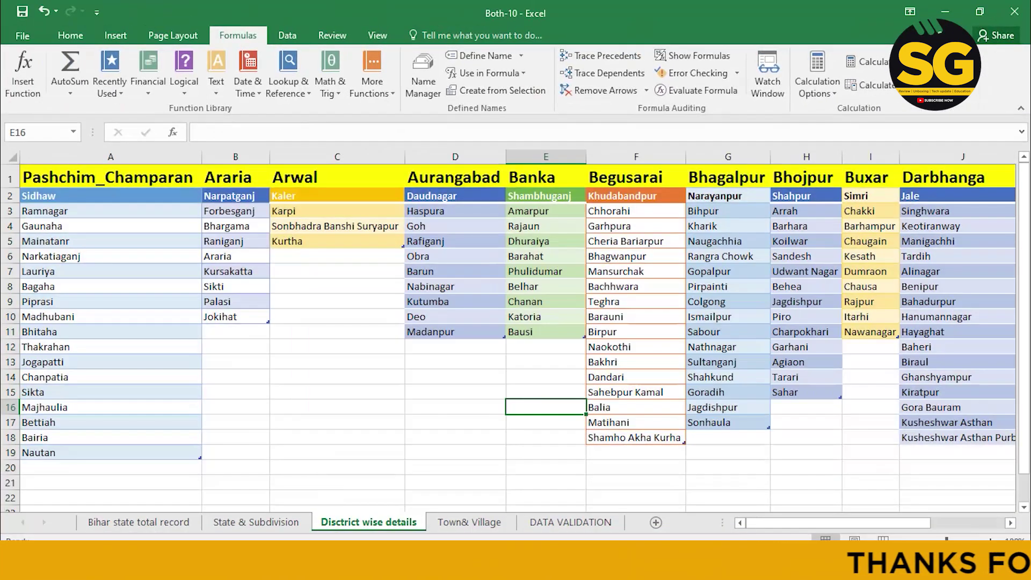
- Add list data validation with source =indirect($J$7) to the SUBDIVISION cell K7 on the DATA VALIDATION sheet
{"action": "left_click", "coordinate": [559, 522]}
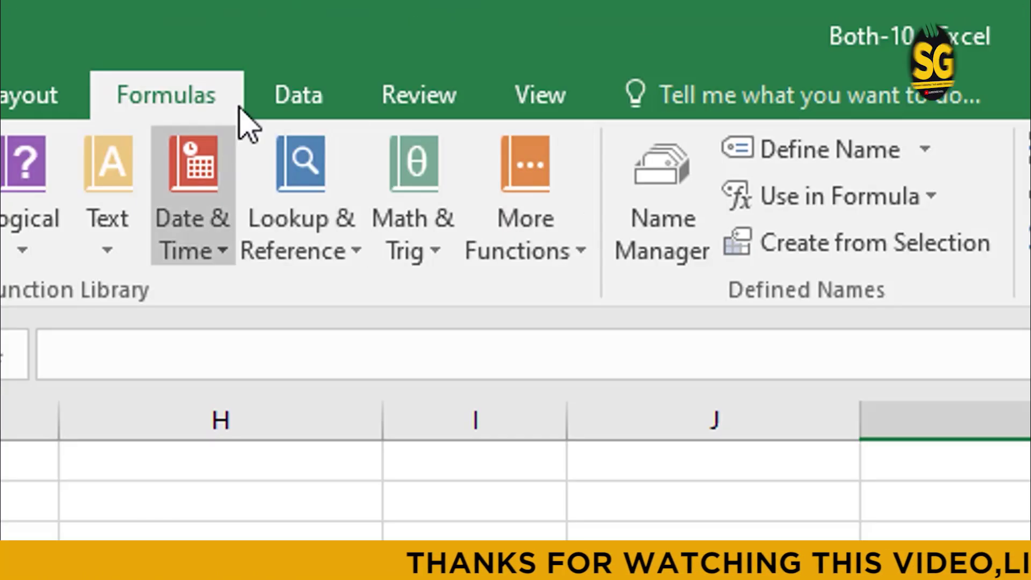
{"action": "left_click", "coordinate": [290, 33]}
{"action": "left_click", "coordinate": [1015, 244]}
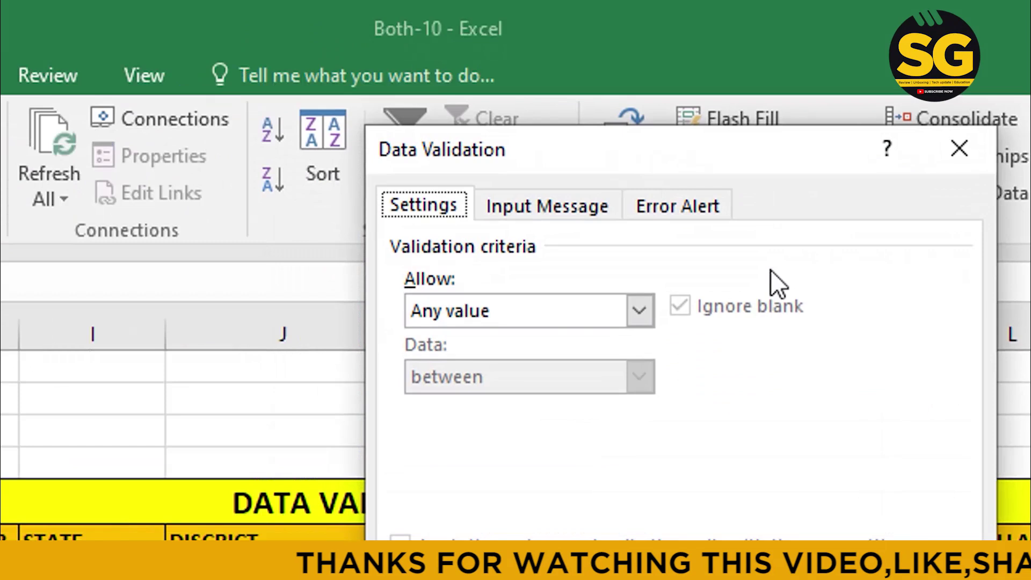
{"action": "left_click", "coordinate": [602, 262]}
{"action": "left_click", "coordinate": [545, 343]}
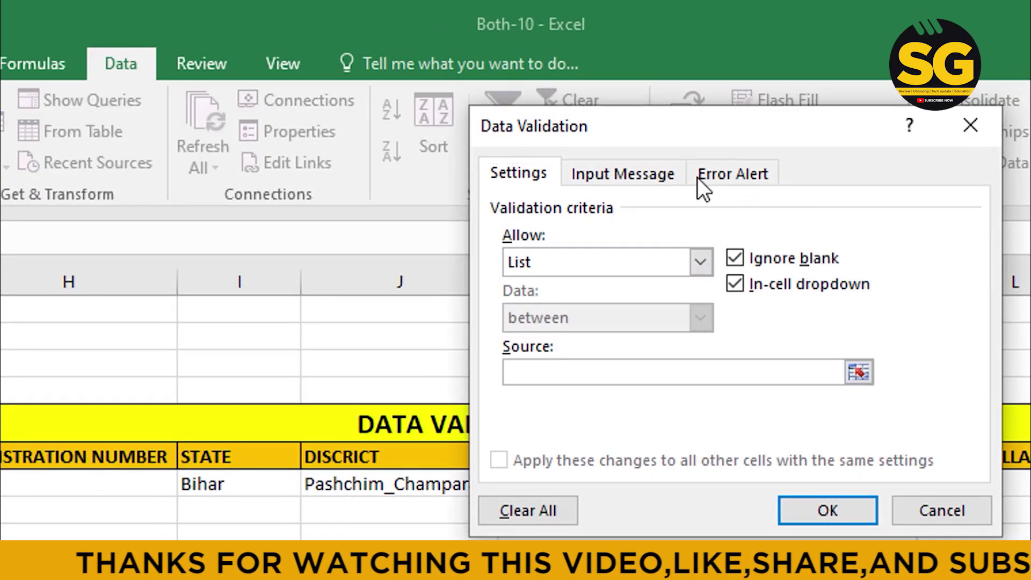
{"action": "left_click_drag", "start_coordinate": [722, 117], "coordinate": [964, 257]}
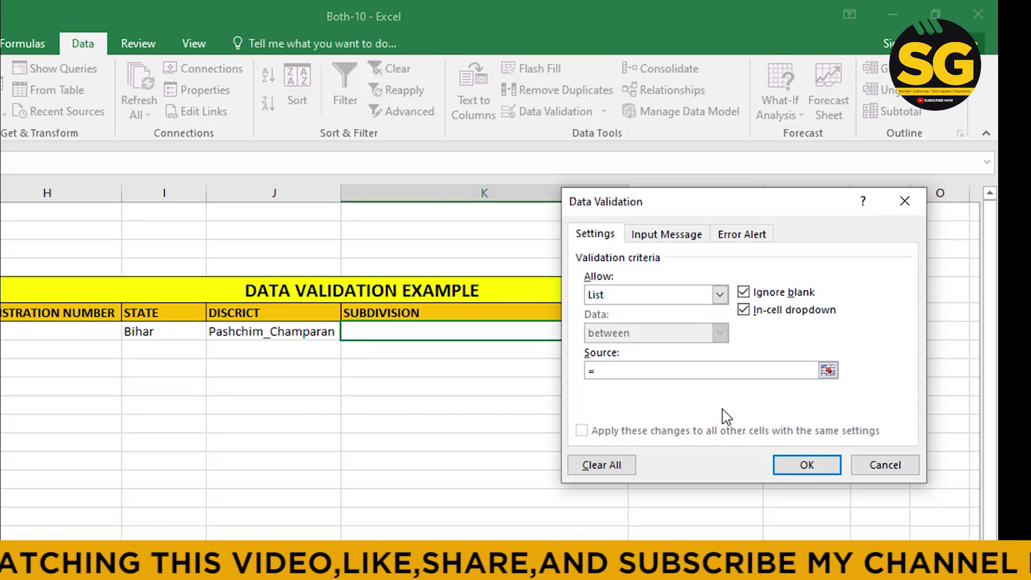
{"action": "type", "text": "indirect"}
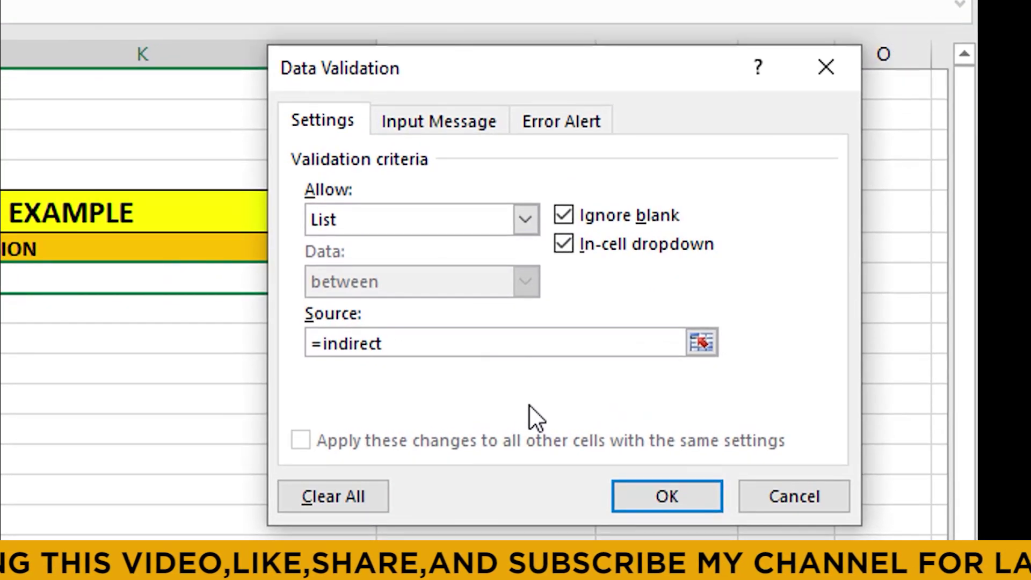
{"action": "type", "text": "("}
{"action": "left_click", "coordinate": [95, 301]}
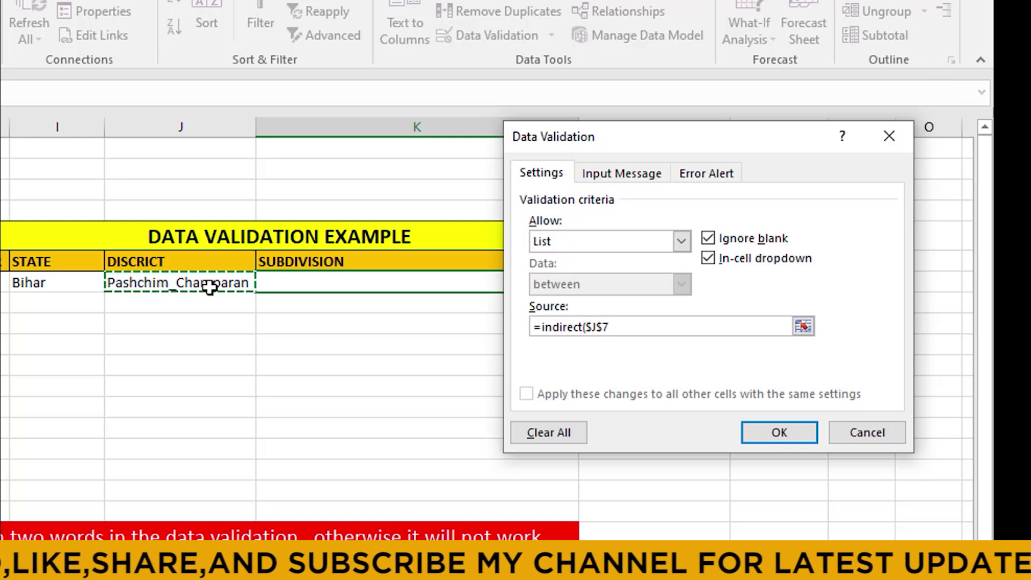
{"action": "key", "text": "Return"}
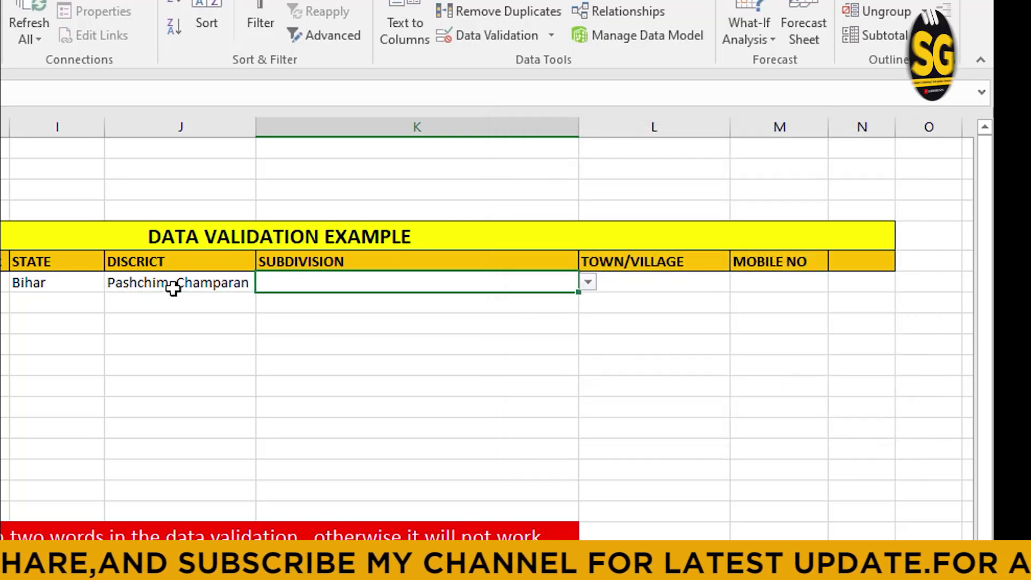
- Test the SUBDIVISION dropdown in K7 by choosing Ramnagar
{"action": "left_click", "coordinate": [173, 288]}
{"action": "left_click", "coordinate": [450, 279]}
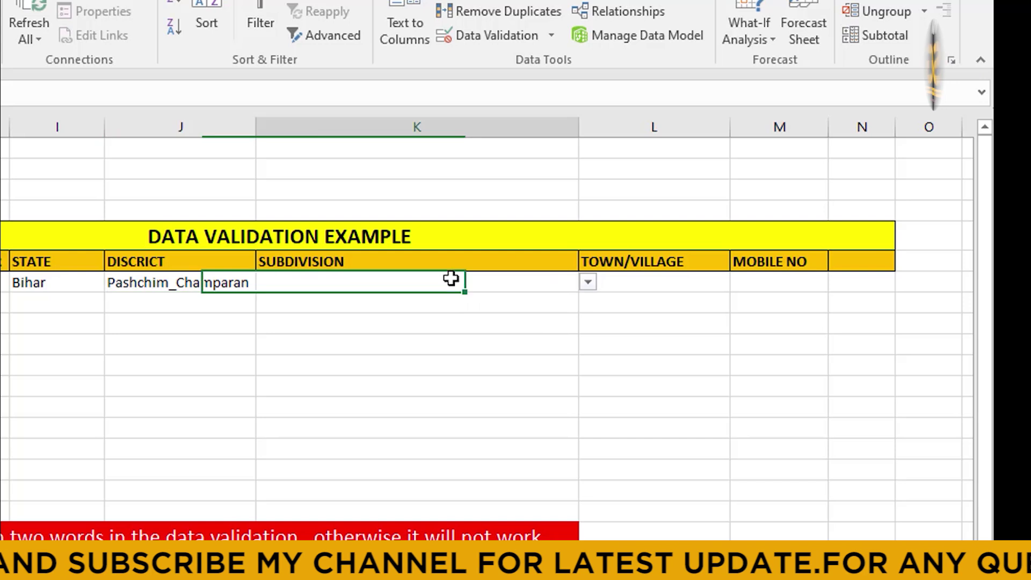
{"action": "left_click", "coordinate": [589, 282]}
{"action": "left_click_drag", "start_coordinate": [587, 378], "coordinate": [578, 317]}
{"action": "left_click", "coordinate": [388, 315]}
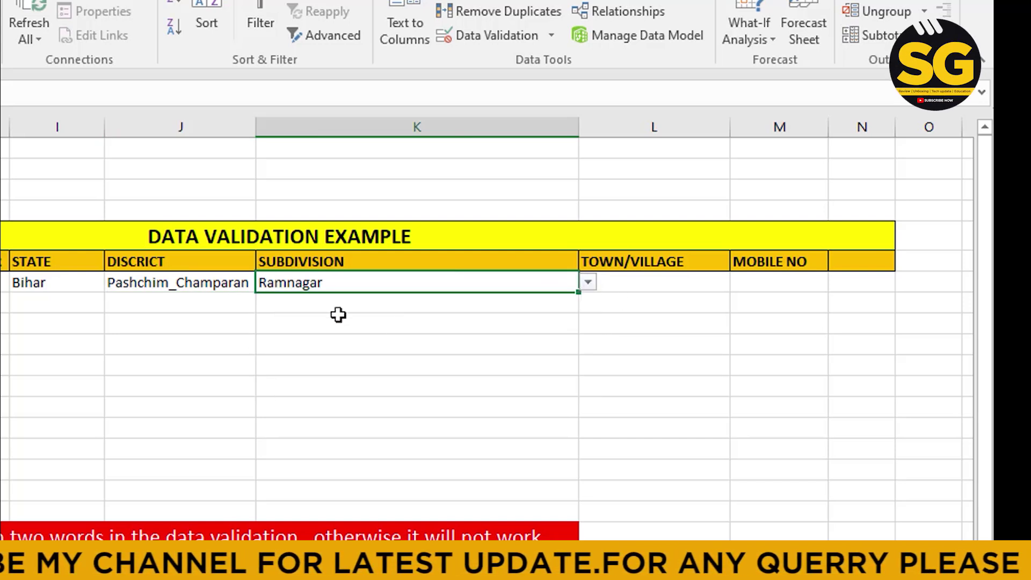
- Change the DISCRICT value in J7 to Gaya using its dropdown list
{"action": "left_click", "coordinate": [209, 286]}
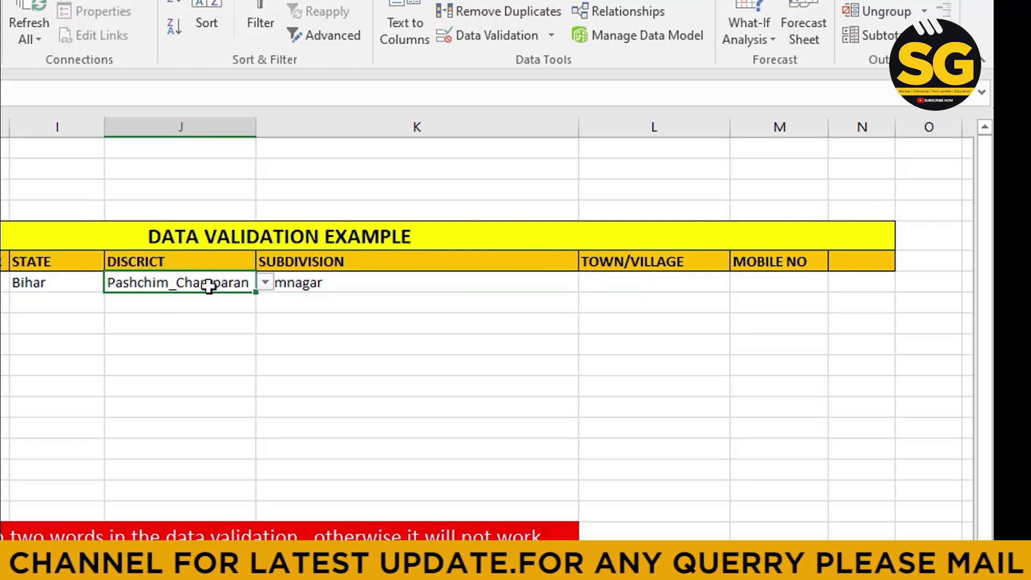
{"action": "left_click", "coordinate": [264, 280]}
{"action": "left_click_drag", "start_coordinate": [266, 334], "coordinate": [268, 356]}
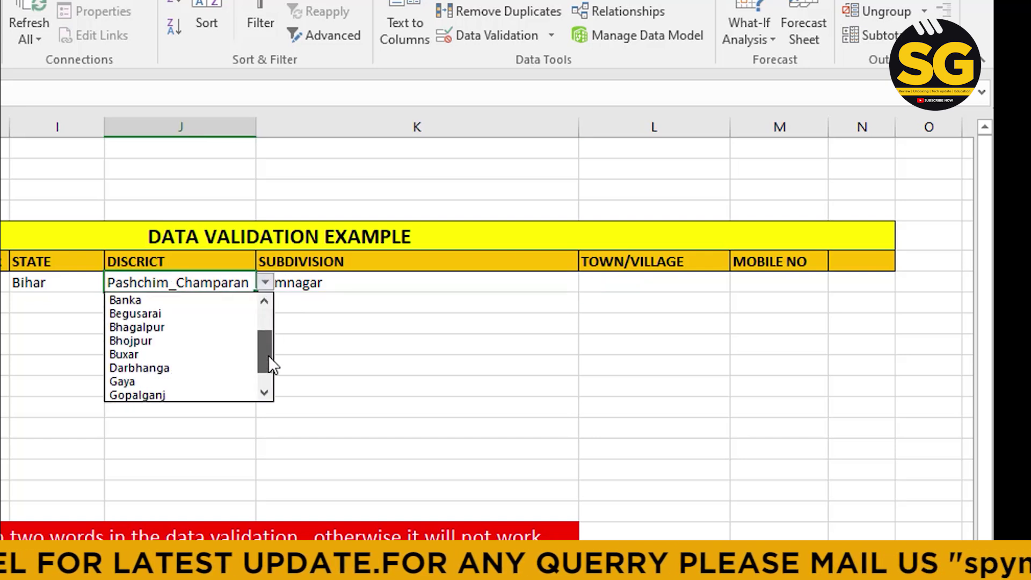
{"action": "left_click", "coordinate": [171, 381]}
{"action": "left_click", "coordinate": [357, 332]}
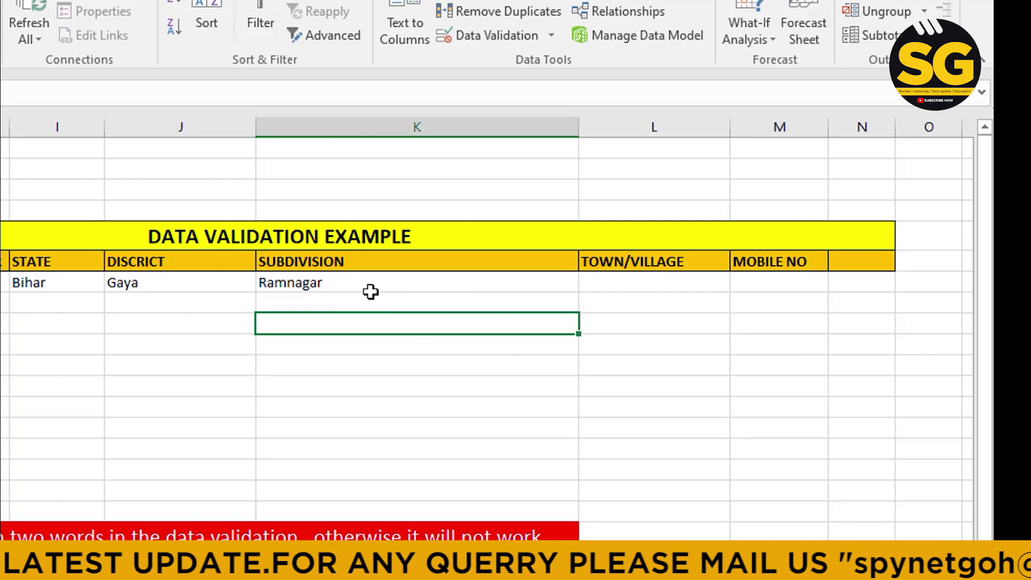
- Set the SUBDIVISION value in K7 to Bodh_Gaya from its dropdown list
{"action": "left_click", "coordinate": [594, 285]}
{"action": "key", "text": "Escape"}
{"action": "left_click", "coordinate": [590, 284]}
{"action": "left_click_drag", "start_coordinate": [588, 311], "coordinate": [588, 369]}
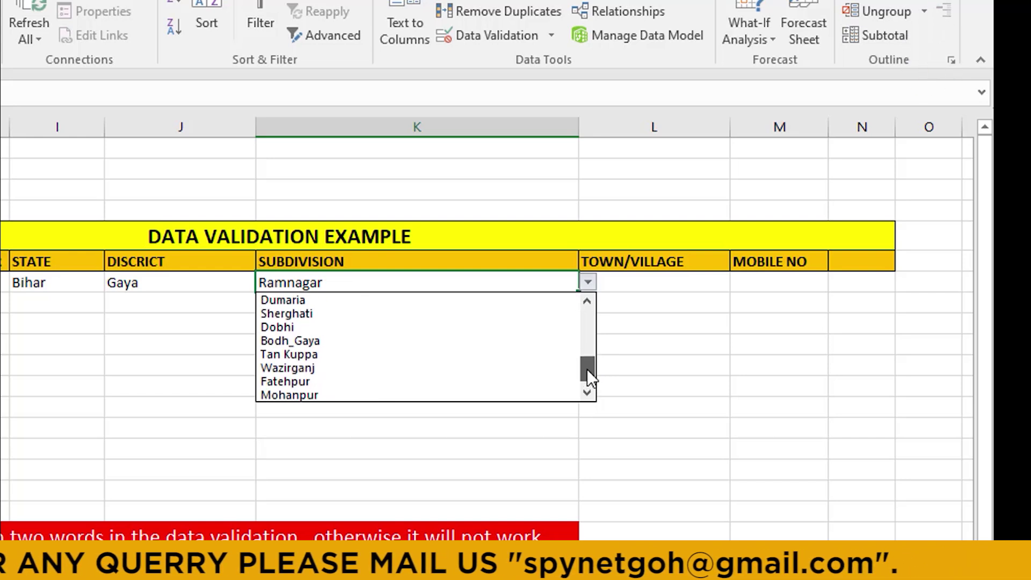
{"action": "left_click", "coordinate": [322, 339]}
{"action": "left_click", "coordinate": [529, 354]}
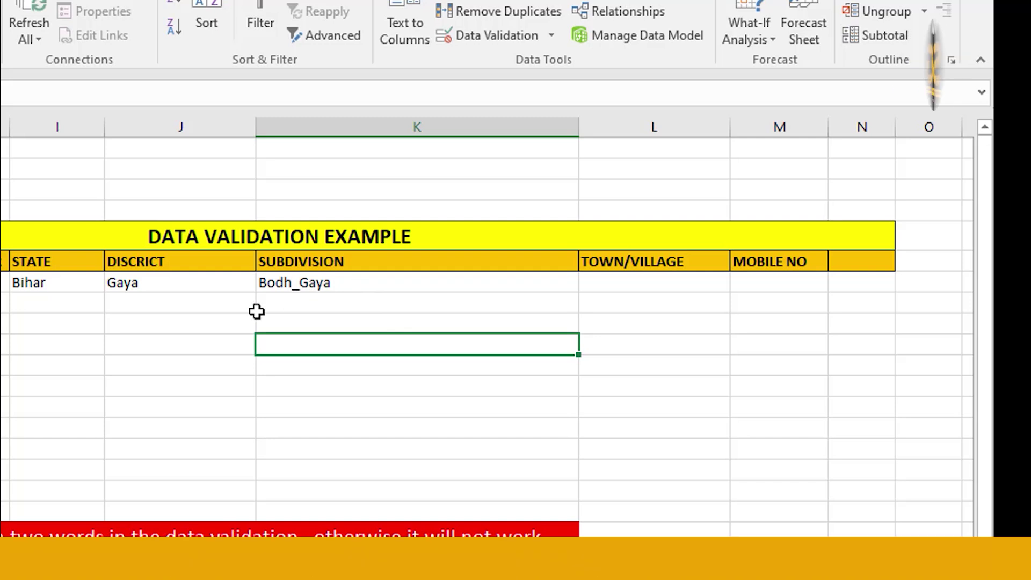
{"action": "left_click", "coordinate": [74, 292]}
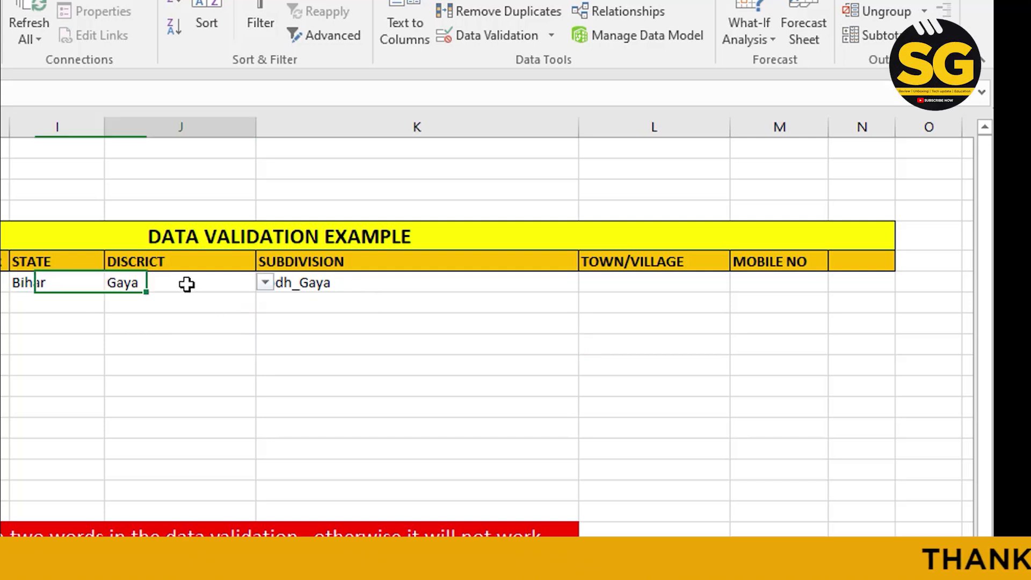
{"action": "left_click", "coordinate": [387, 292]}
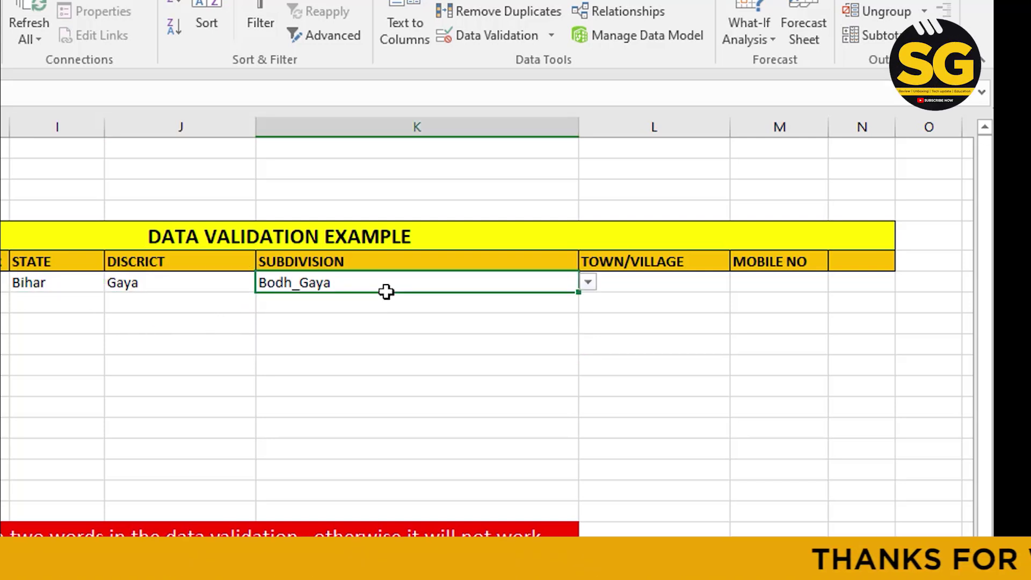
{"action": "left_click", "coordinate": [662, 291]}
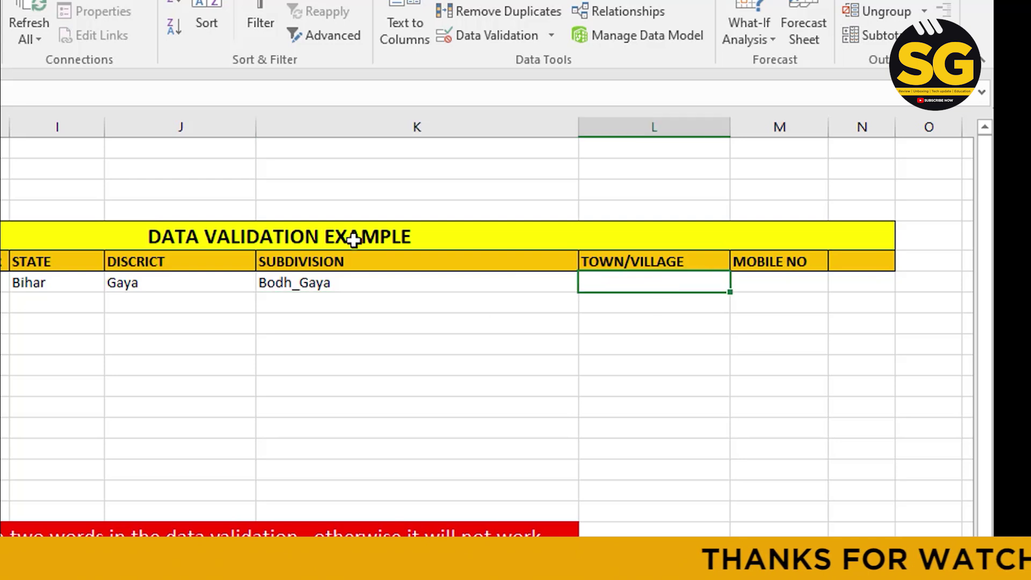
{"action": "left_click", "coordinate": [281, 282]}
{"action": "left_click", "coordinate": [661, 285]}
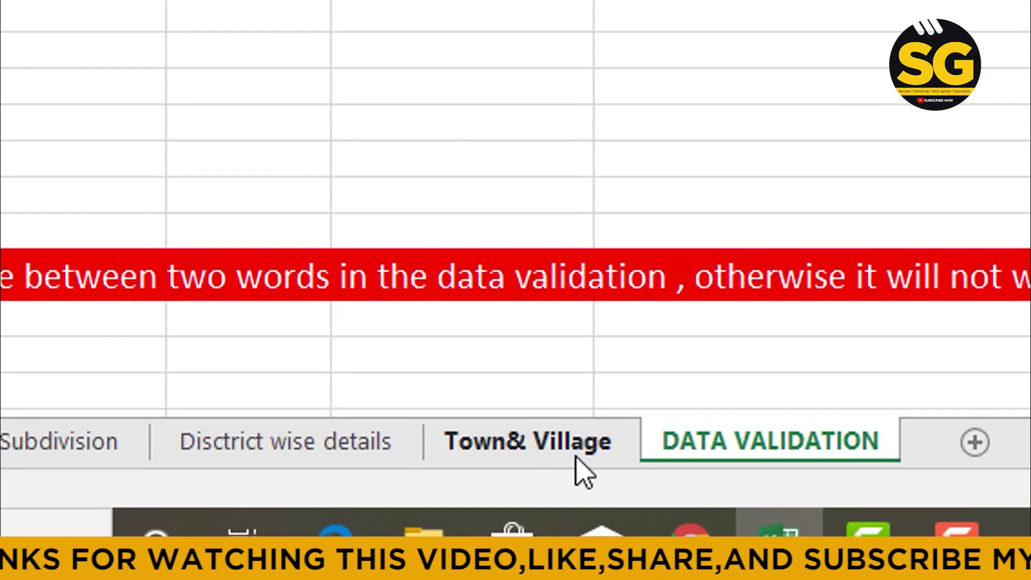
- On the Town& Village sheet, create a named range from the whole Bodh_Gaya column, using its top row as the name
{"action": "left_click", "coordinate": [518, 454]}
{"action": "left_click", "coordinate": [322, 301]}
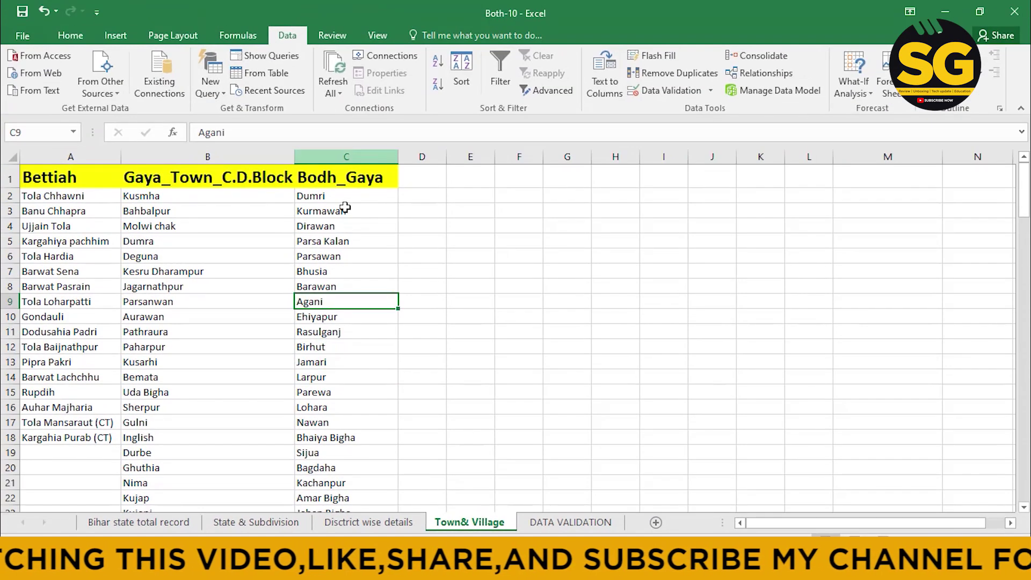
{"action": "left_click_drag", "start_coordinate": [349, 183], "coordinate": [355, 329]}
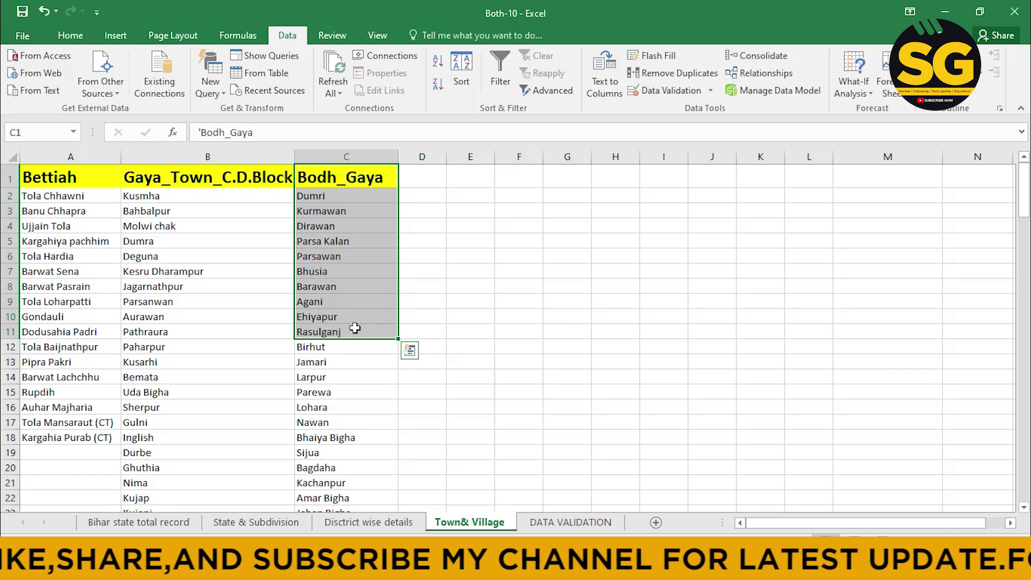
{"action": "key", "text": "ctrl+shift+Down"}
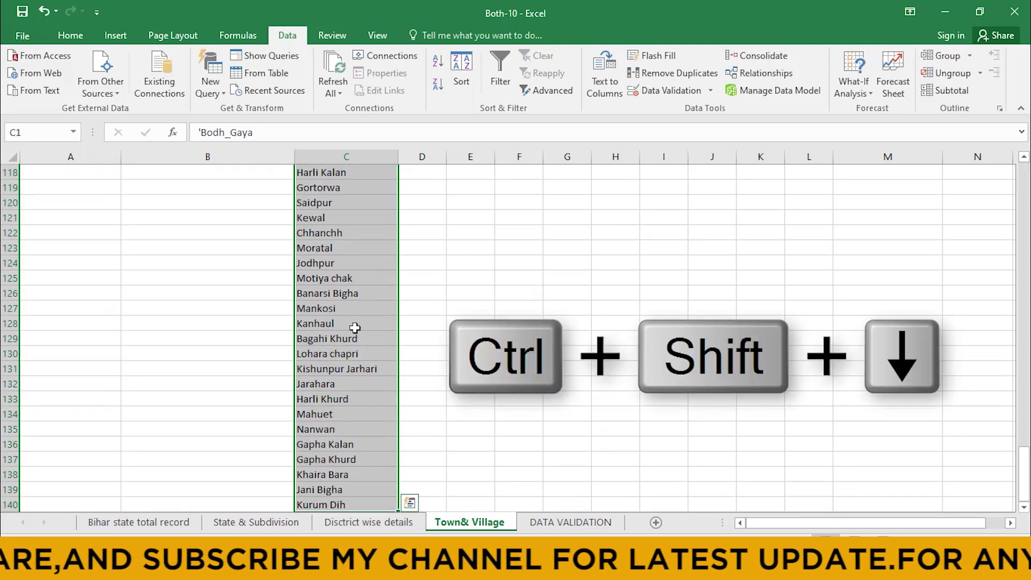
{"action": "scroll", "coordinate": [356, 328], "scroll_direction": "up", "scroll_amount": 20}
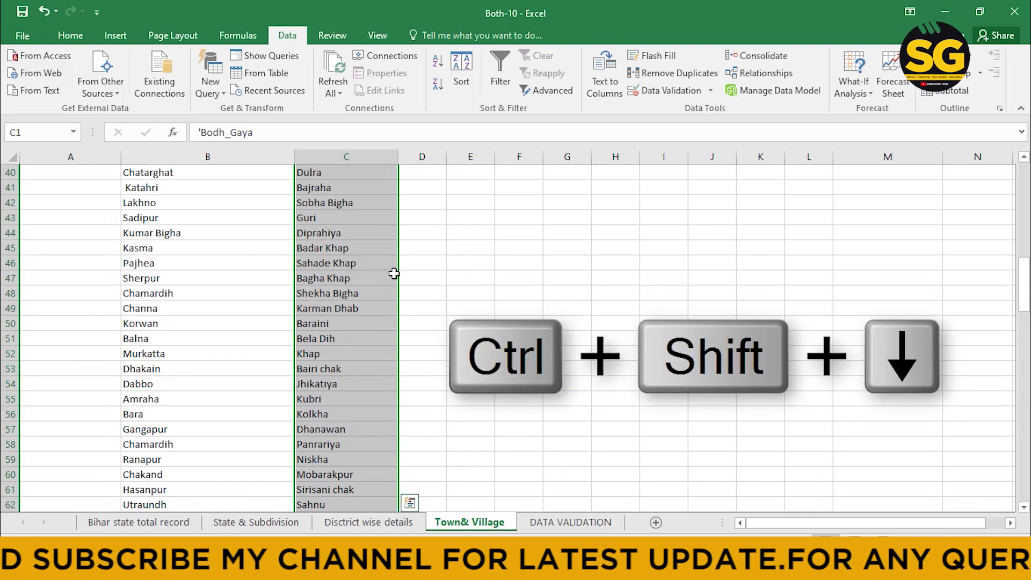
{"action": "scroll", "coordinate": [394, 274], "scroll_direction": "up", "scroll_amount": 13}
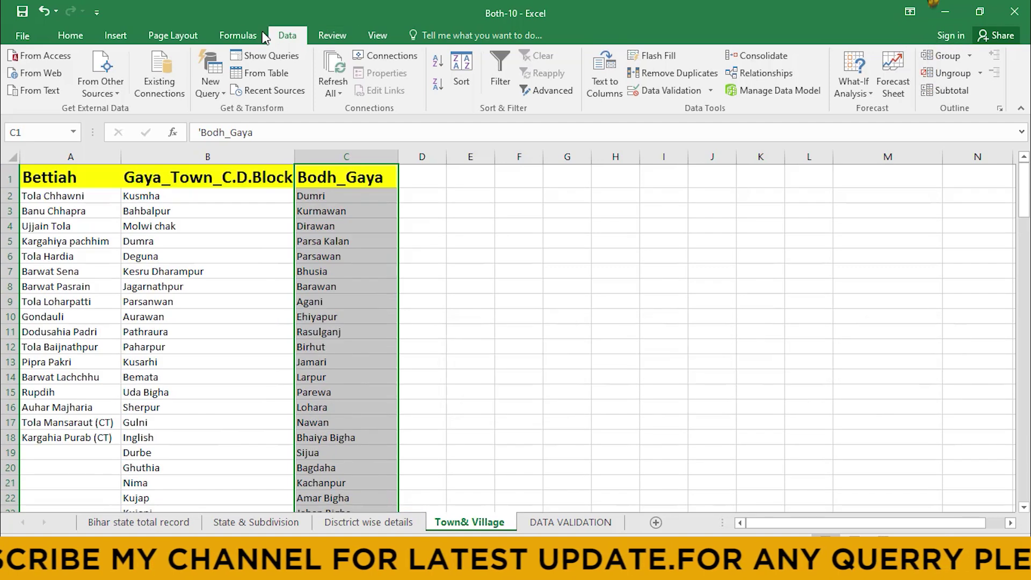
{"action": "left_click", "coordinate": [237, 34]}
{"action": "left_click", "coordinate": [532, 99]}
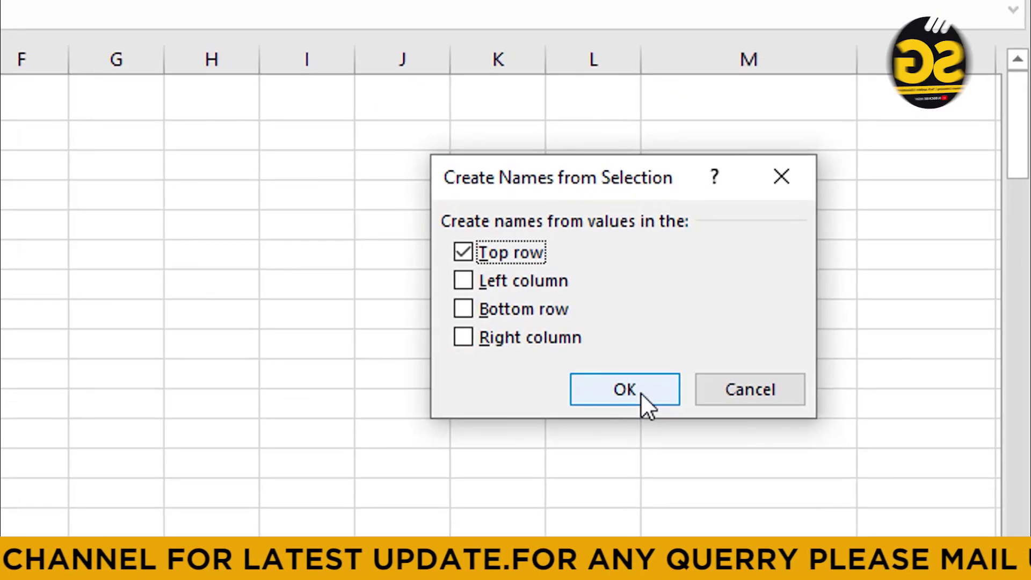
{"action": "left_click", "coordinate": [822, 339]}
{"action": "left_click", "coordinate": [260, 403]}
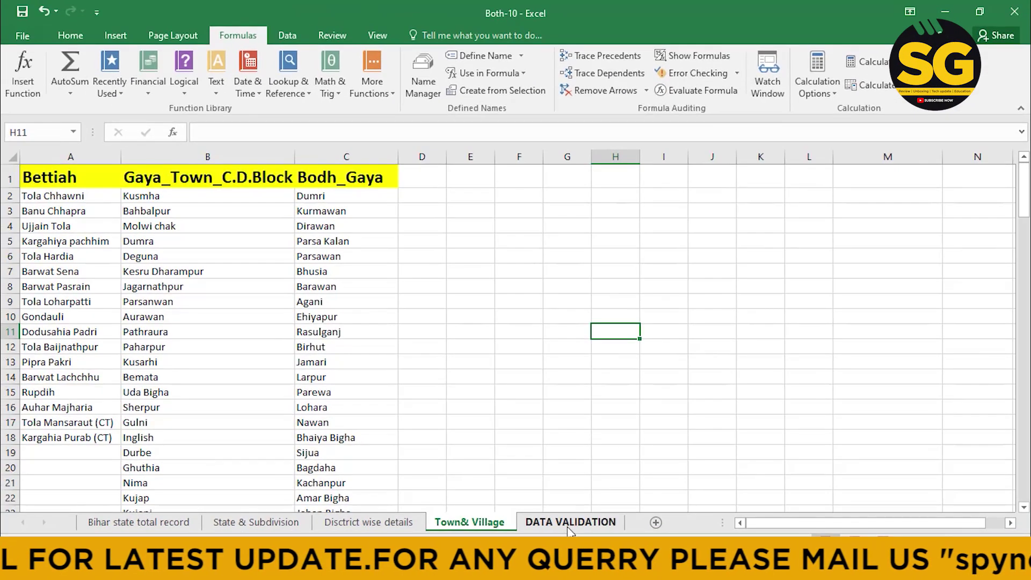
- On the DATA VALIDATION sheet, add list validation to TOWN/VILLAGE cell L7 with an =indirect( source referencing SUBDIVISION cell K7
{"action": "left_click", "coordinate": [568, 526]}
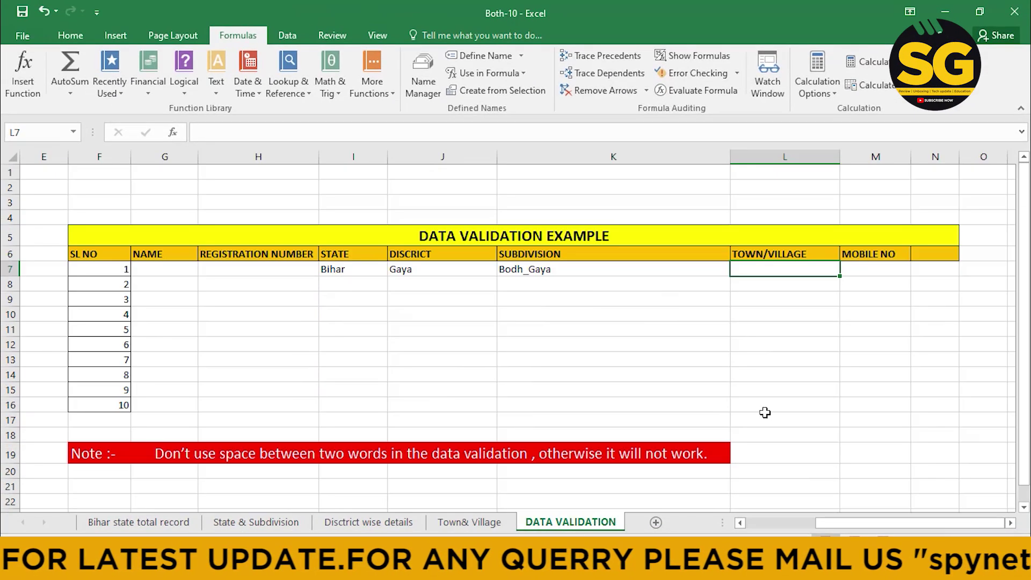
{"action": "left_click", "coordinate": [748, 378]}
{"action": "left_click", "coordinate": [758, 270]}
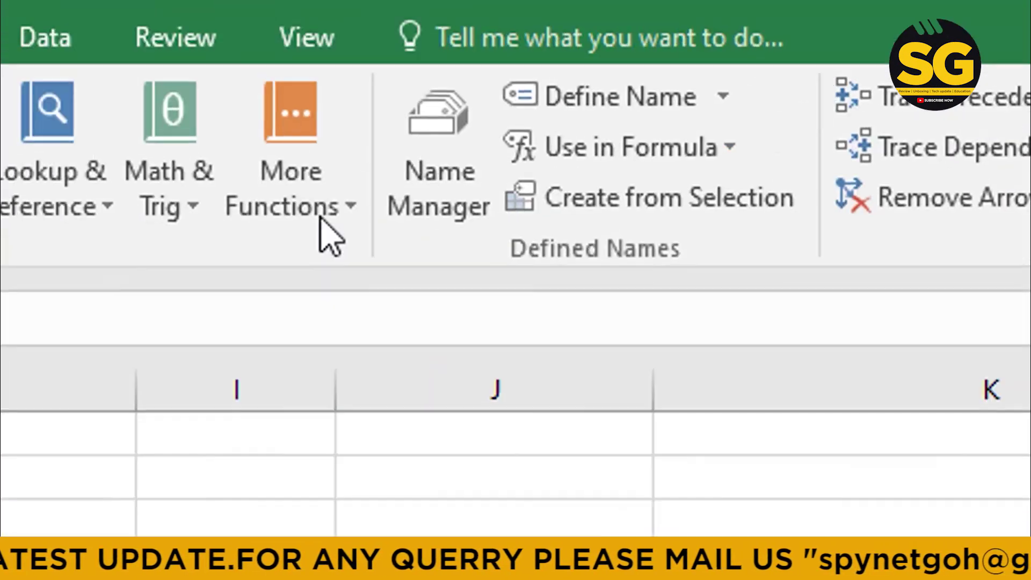
{"action": "left_click", "coordinate": [215, 131]}
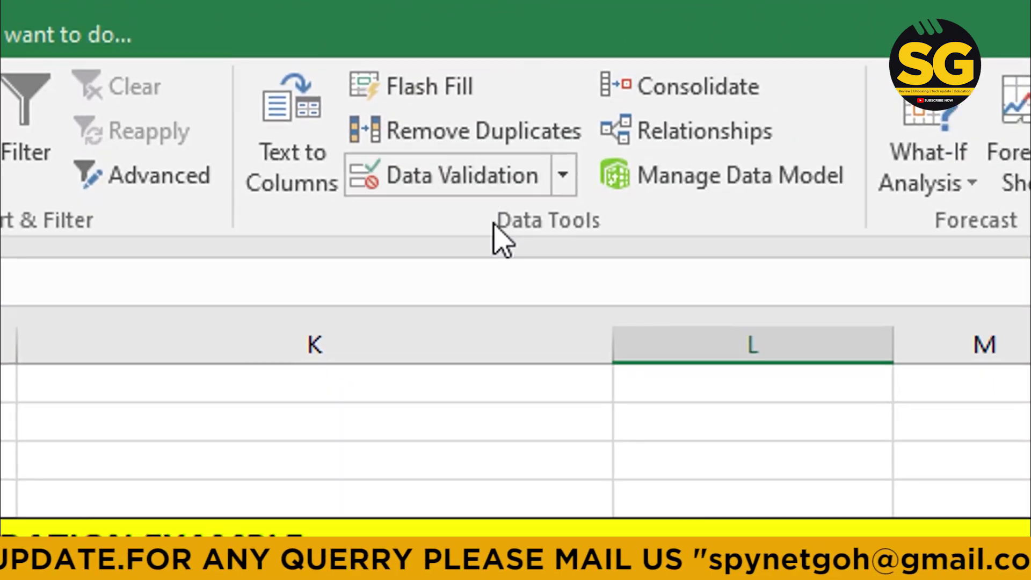
{"action": "left_click", "coordinate": [544, 269]}
{"action": "left_click", "coordinate": [435, 262]}
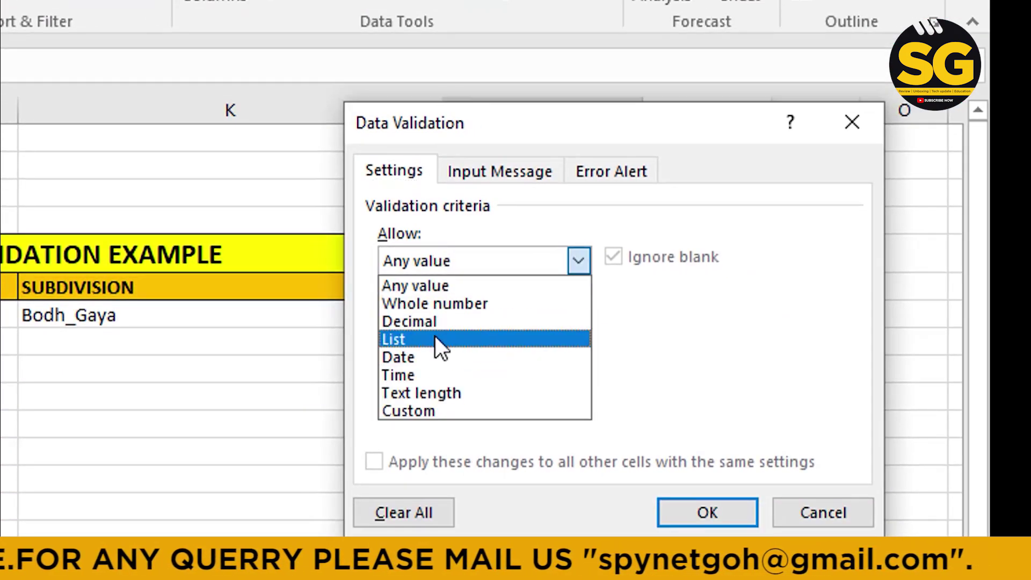
{"action": "left_click", "coordinate": [435, 338]}
{"action": "left_click", "coordinate": [451, 372]}
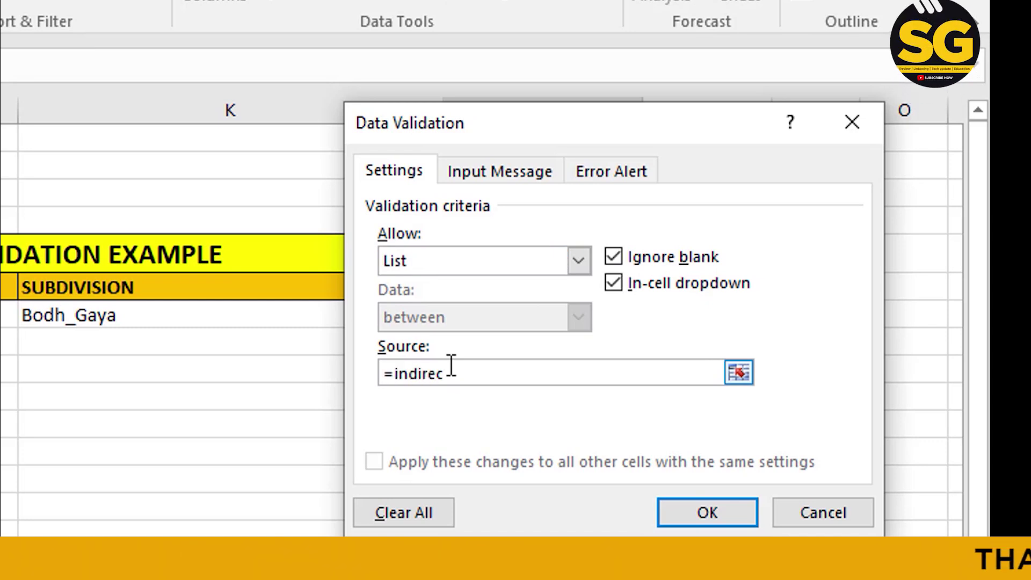
{"action": "type", "text": "=indirect("}
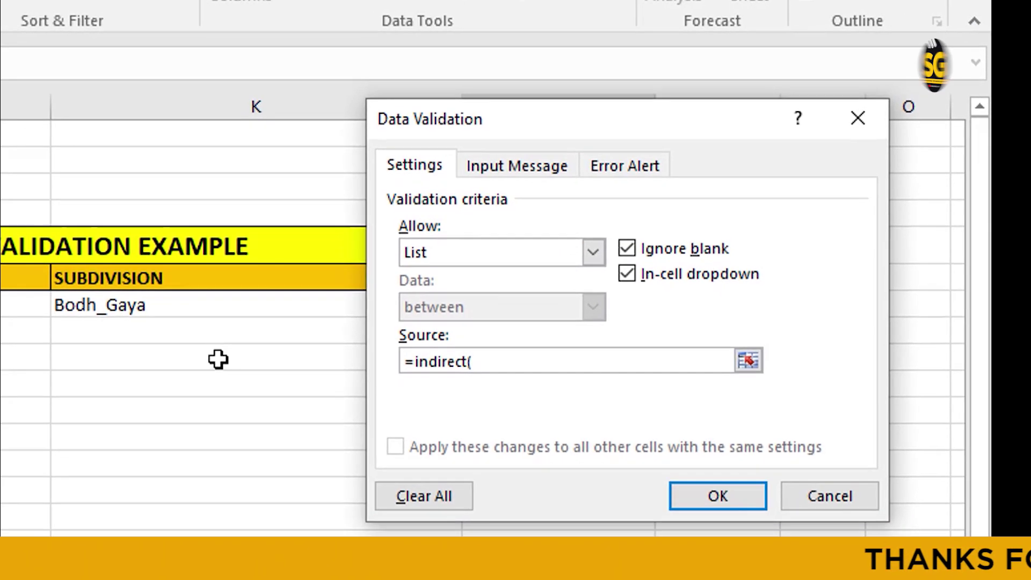
{"action": "left_click", "coordinate": [183, 316]}
{"action": "left_click", "coordinate": [811, 441]}
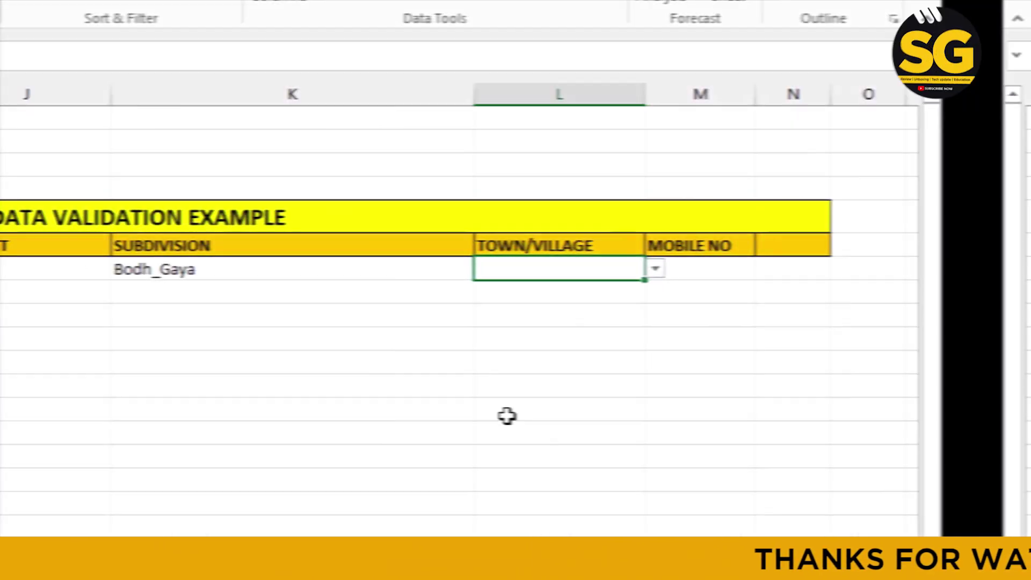
- Browse the TOWN/VILLAGE dropdown in L7 and choose Kurmawan from the list
{"action": "left_click", "coordinate": [412, 409]}
{"action": "left_click", "coordinate": [418, 272]}
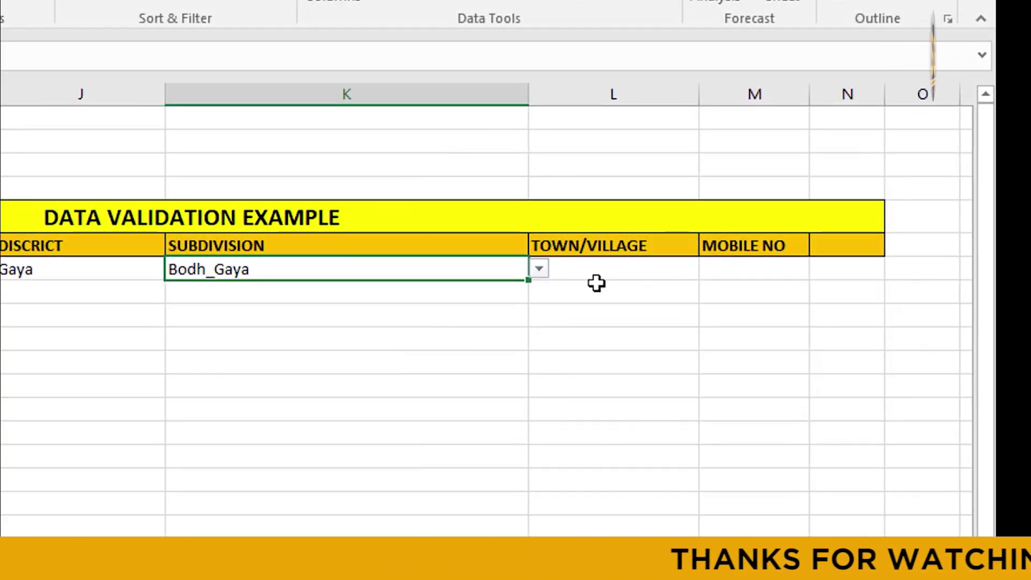
{"action": "left_click", "coordinate": [692, 270]}
{"action": "left_click", "coordinate": [710, 268]}
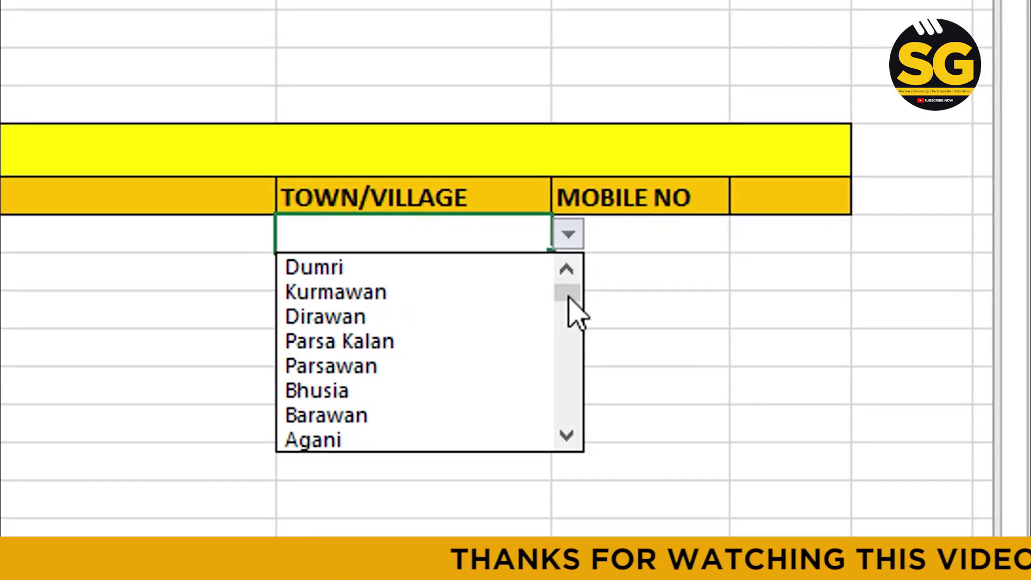
{"action": "mouse_move", "coordinate": [569, 301]}
{"action": "left_mouse_down"}
{"action": "mouse_move", "coordinate": [578, 401]}
{"action": "mouse_move", "coordinate": [568, 282]}
{"action": "left_mouse_up"}
{"action": "left_click", "coordinate": [75, 342]}
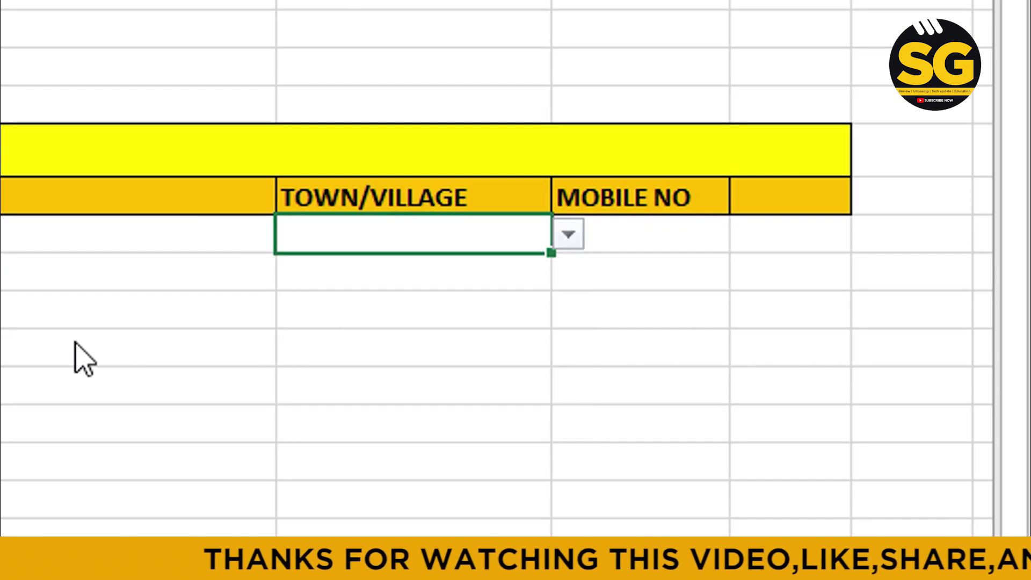
{"action": "left_click", "coordinate": [573, 239]}
{"action": "left_click", "coordinate": [454, 294]}
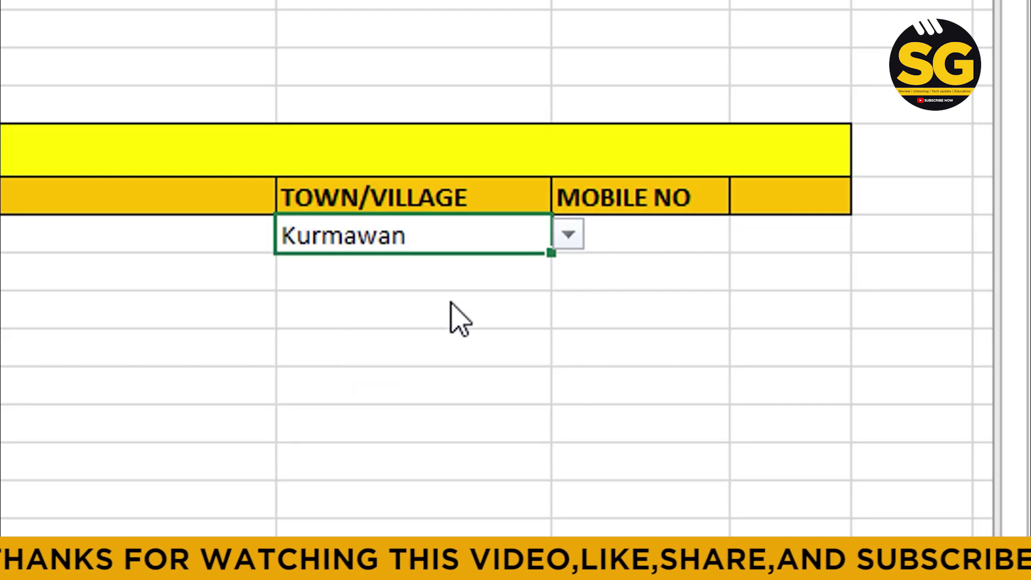
{"action": "left_click", "coordinate": [103, 389]}
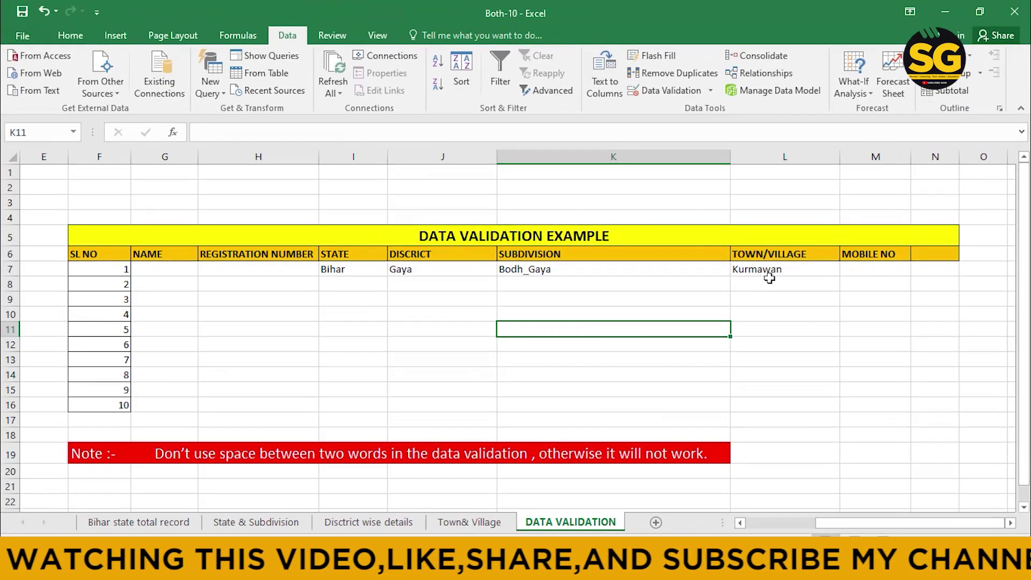
{"action": "left_click", "coordinate": [770, 279]}
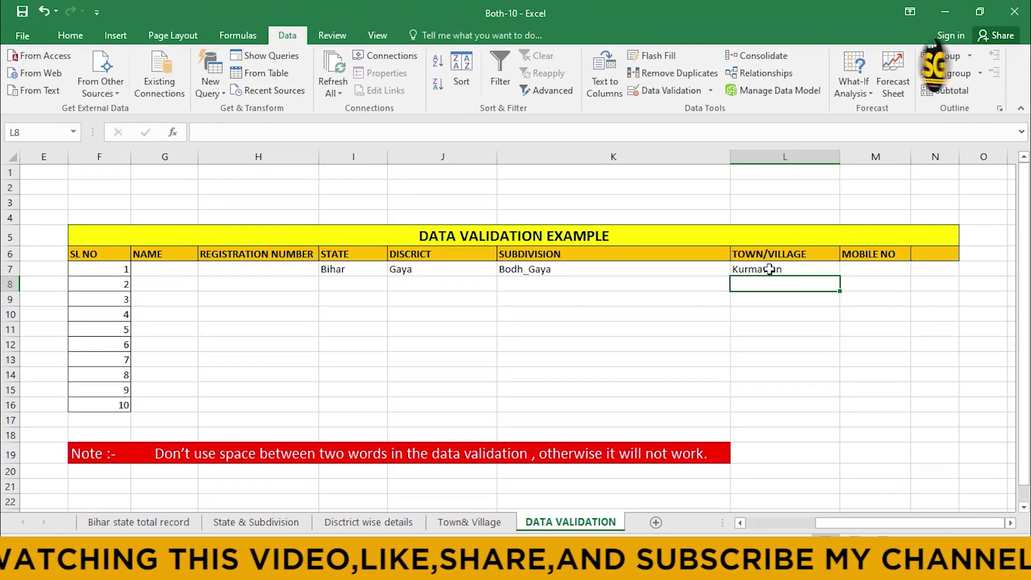
{"action": "left_click", "coordinate": [594, 275]}
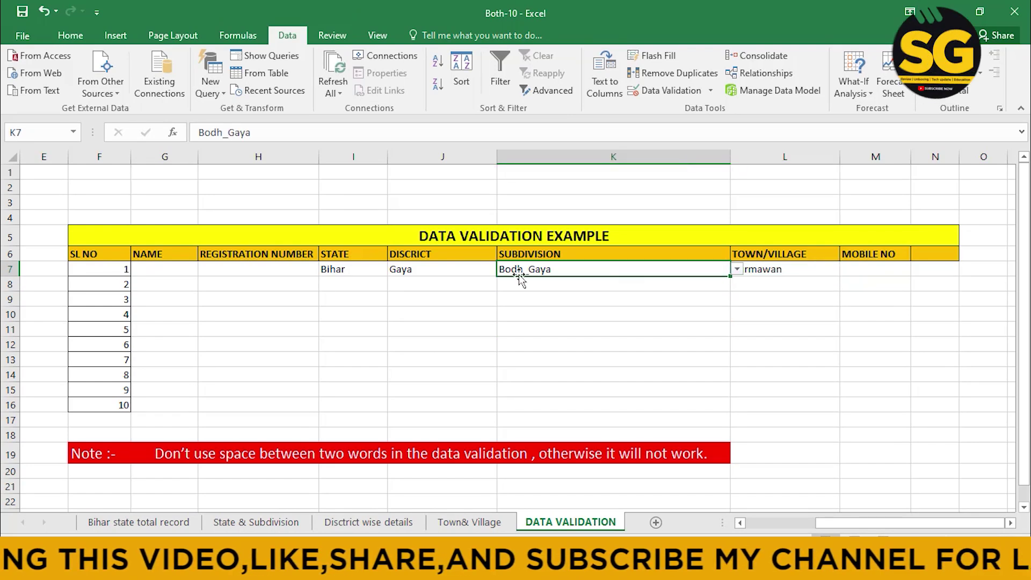
{"action": "left_click", "coordinate": [440, 272]}
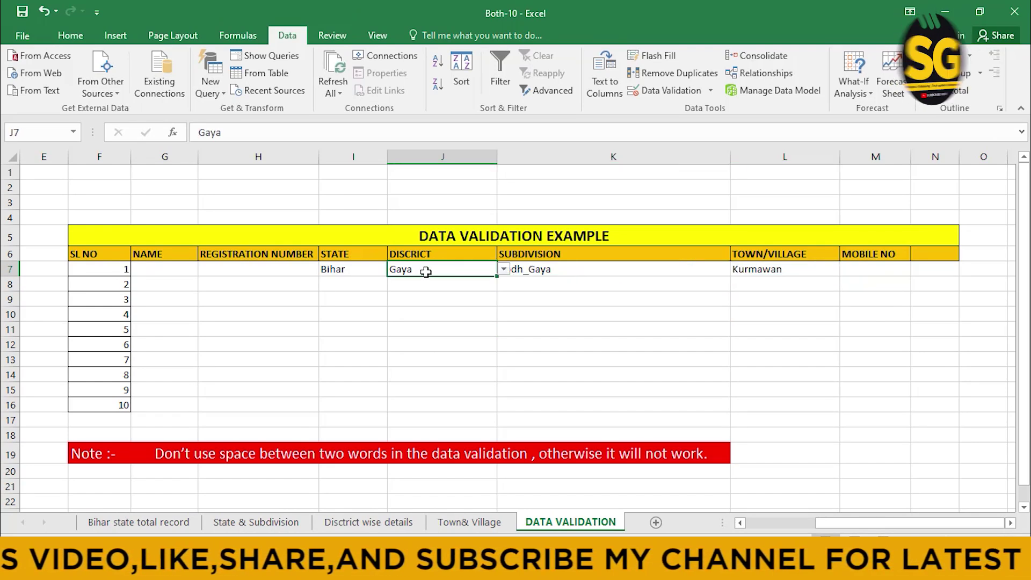